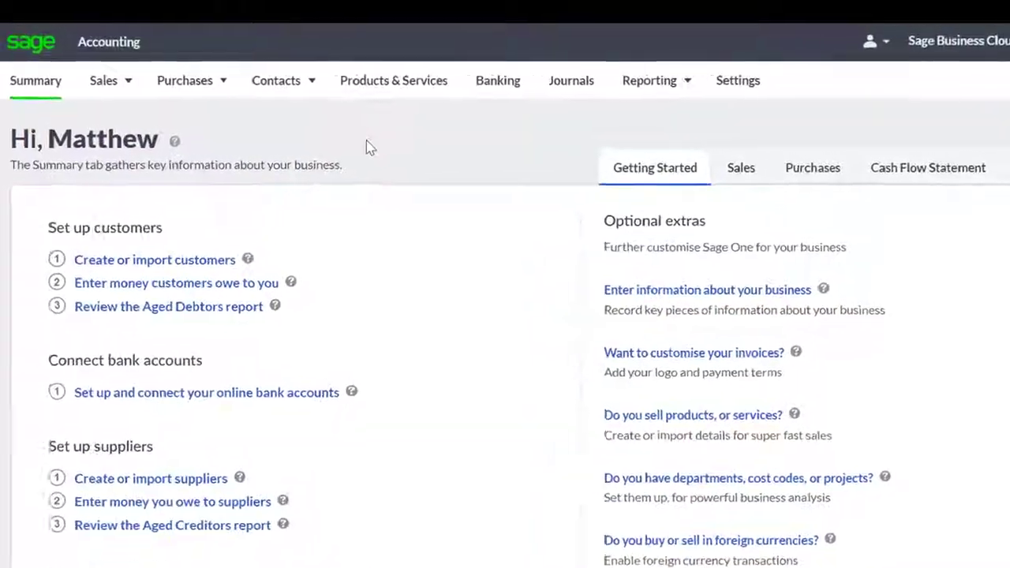
- Start a blank sales quote from the Sales Quotes & Estimates list
left_click(180, 119)
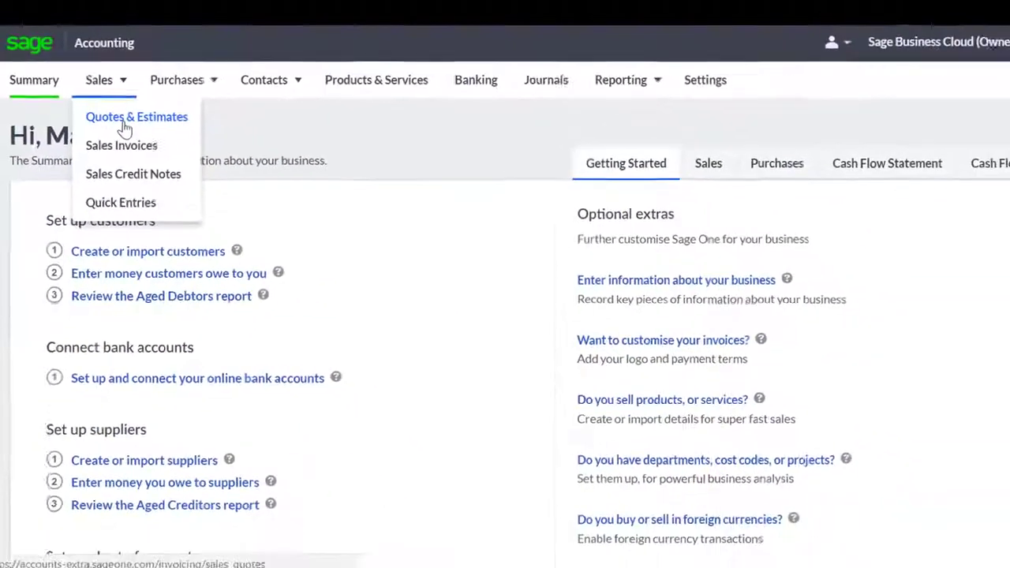
left_click(189, 143)
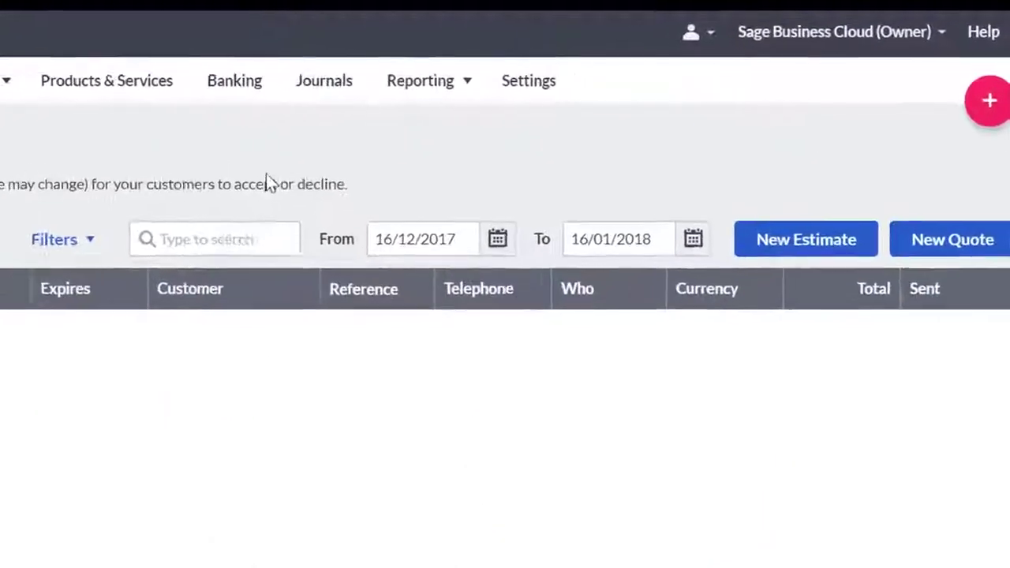
left_click(929, 264)
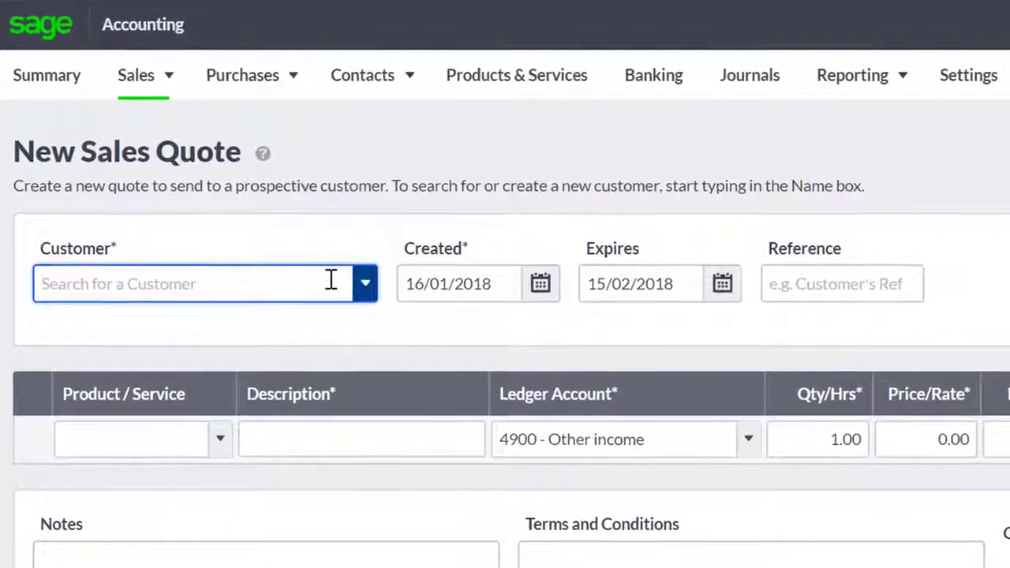
- Make the quote out to customer Reichel-Nicolas (Cust-03) and adjust its created date
left_click(365, 284)
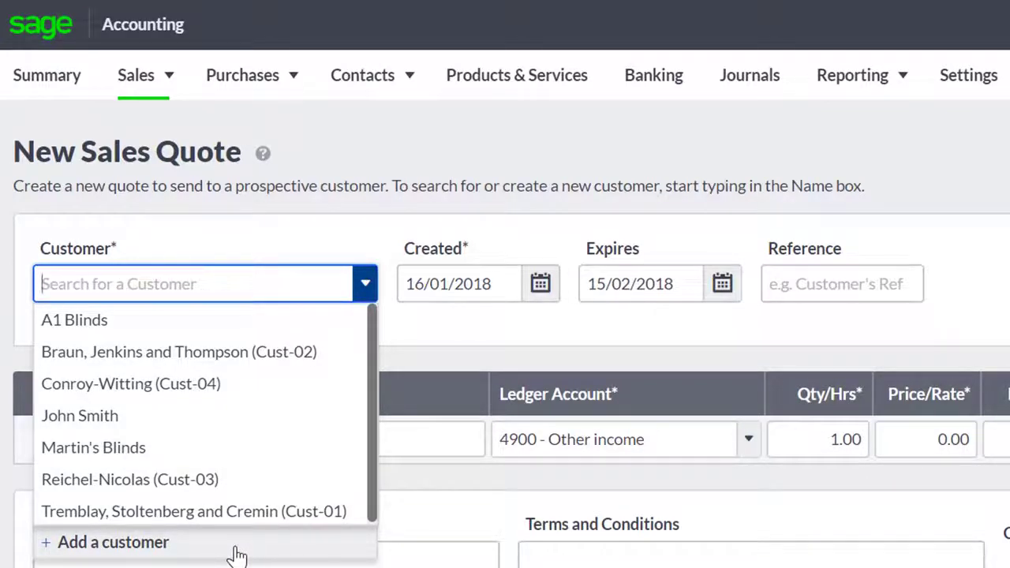
left_click(237, 481)
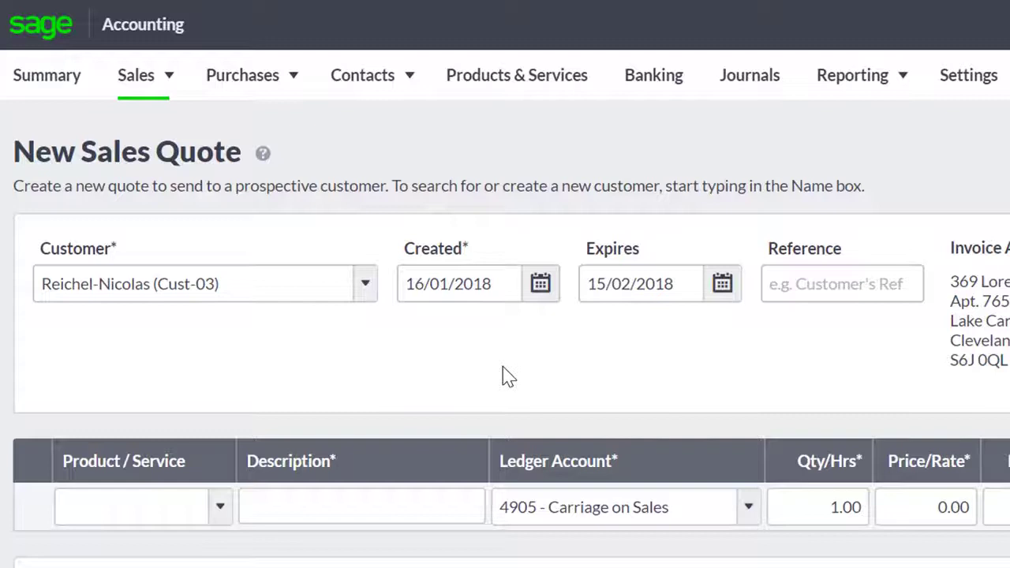
left_click(507, 296)
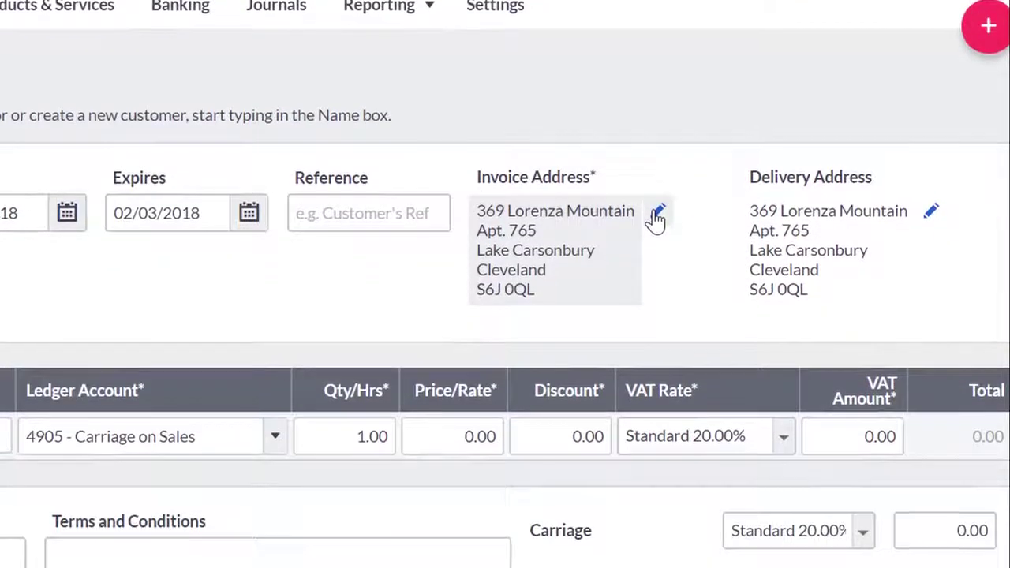
- Open the invoice and delivery address settings and close both without changes
left_click(657, 251)
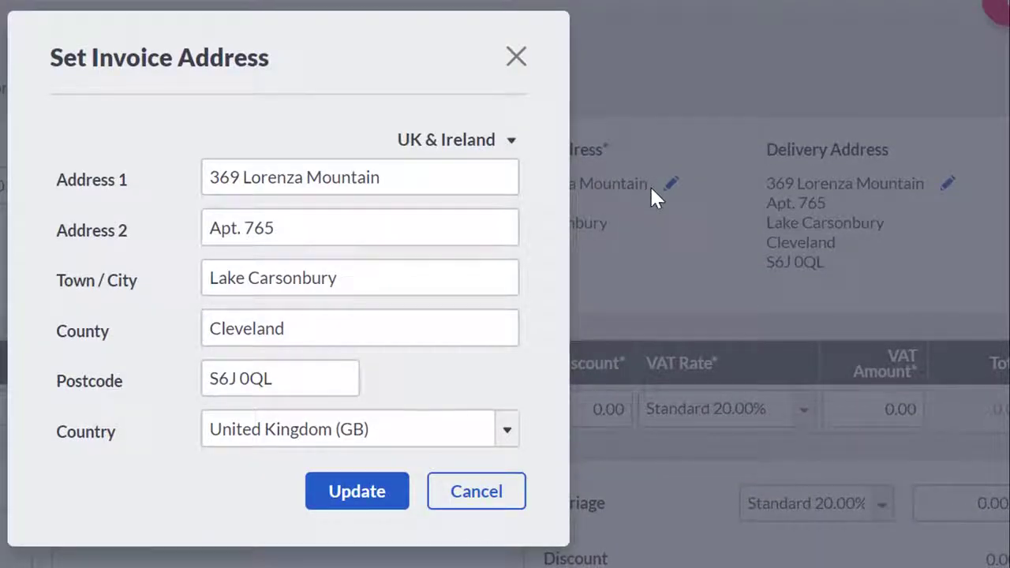
left_click(474, 501)
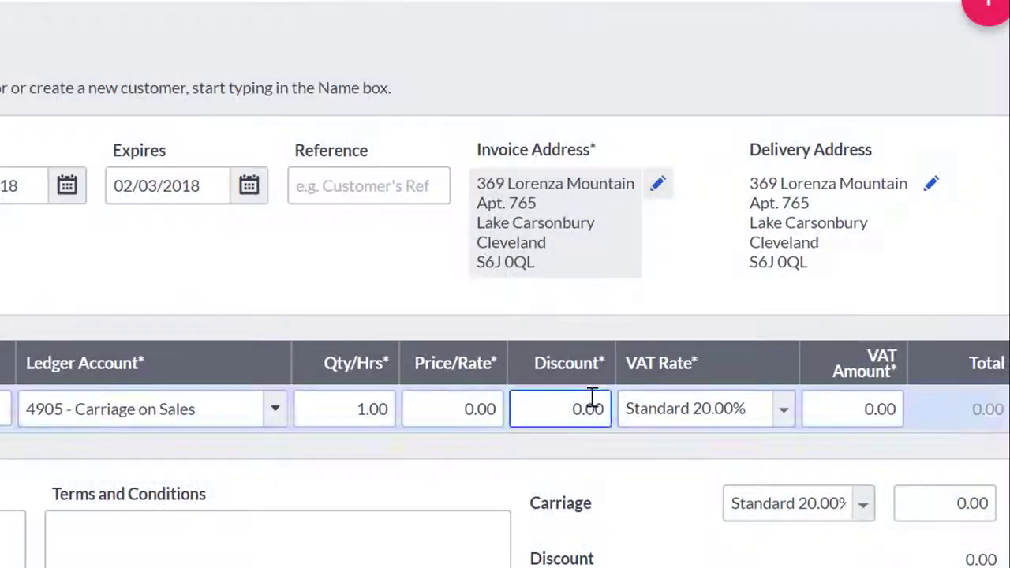
left_click(931, 185)
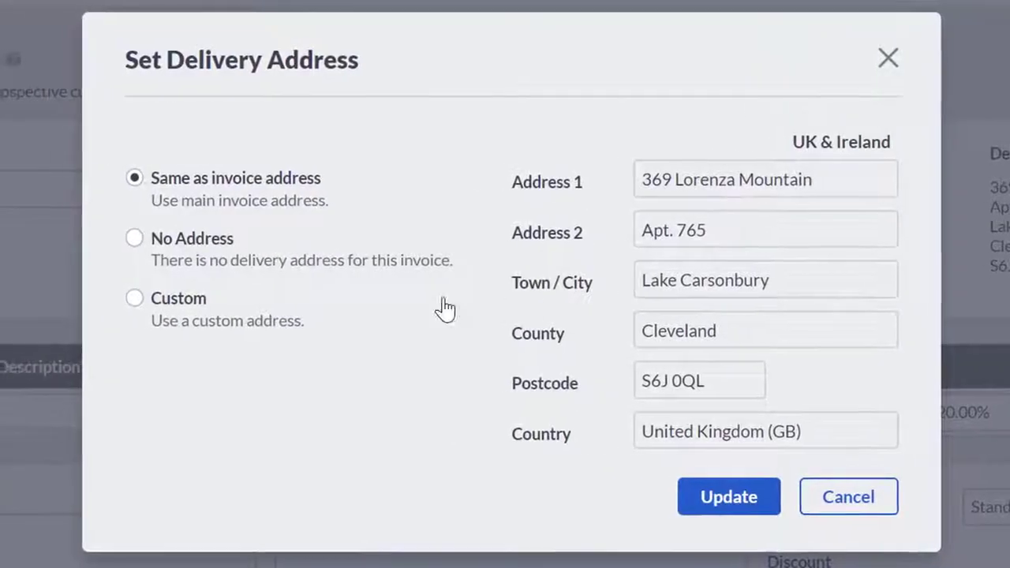
left_click(195, 304)
left_click(690, 184)
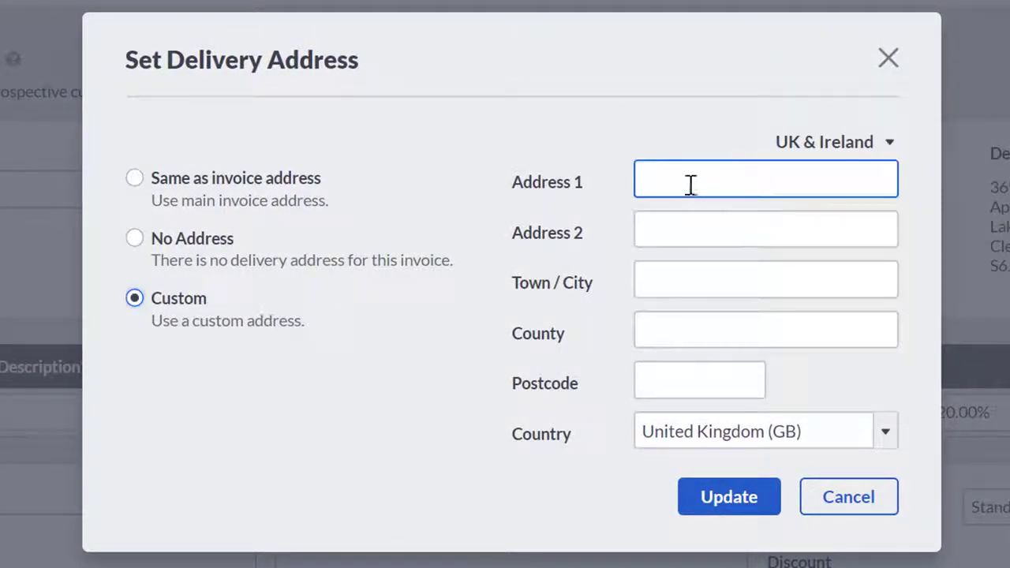
left_click(851, 505)
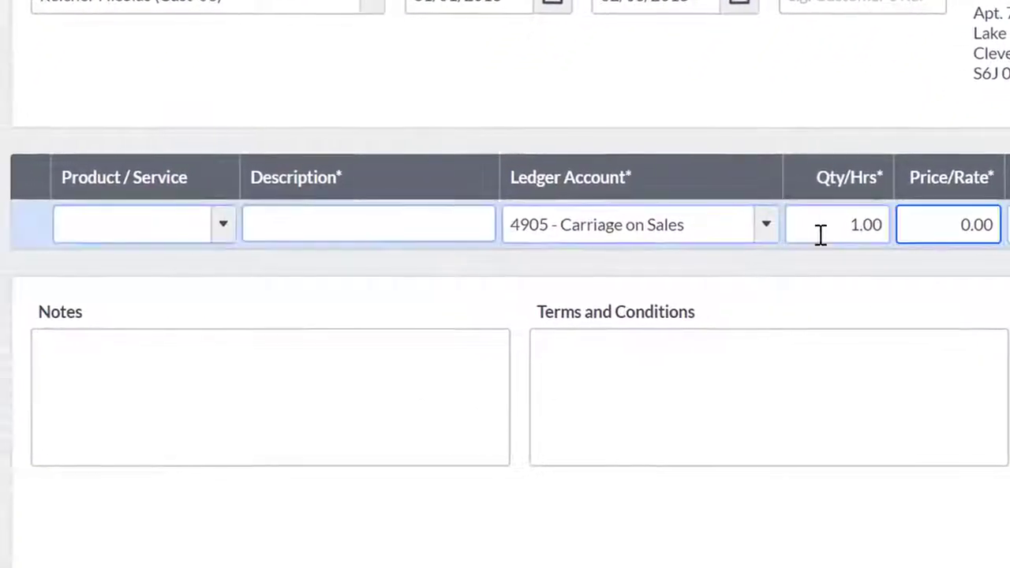
- Add a Bracket (BRA001) line to the quote at 10.00 plus 2.00 VAT
left_click(158, 215)
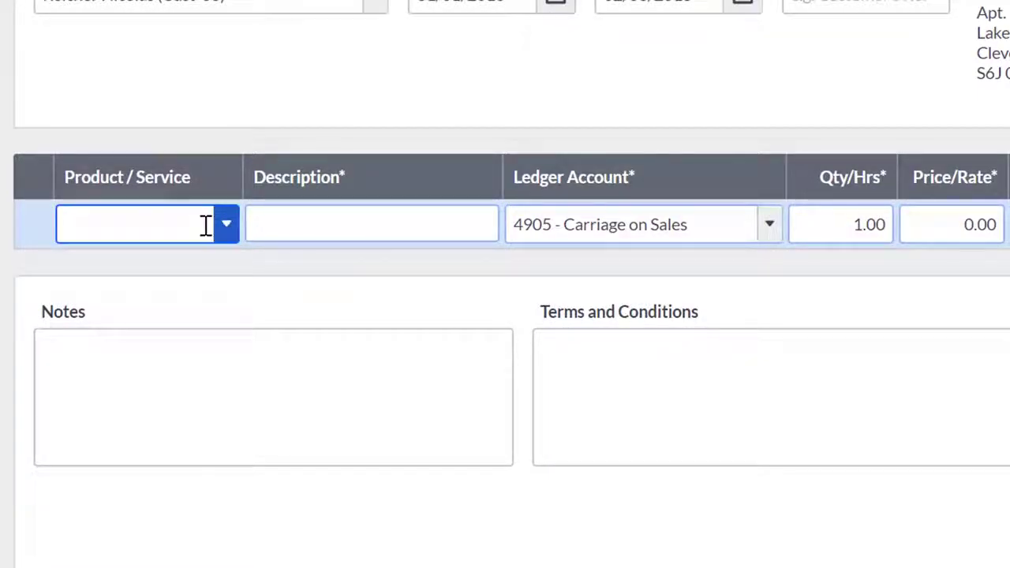
type("Br")
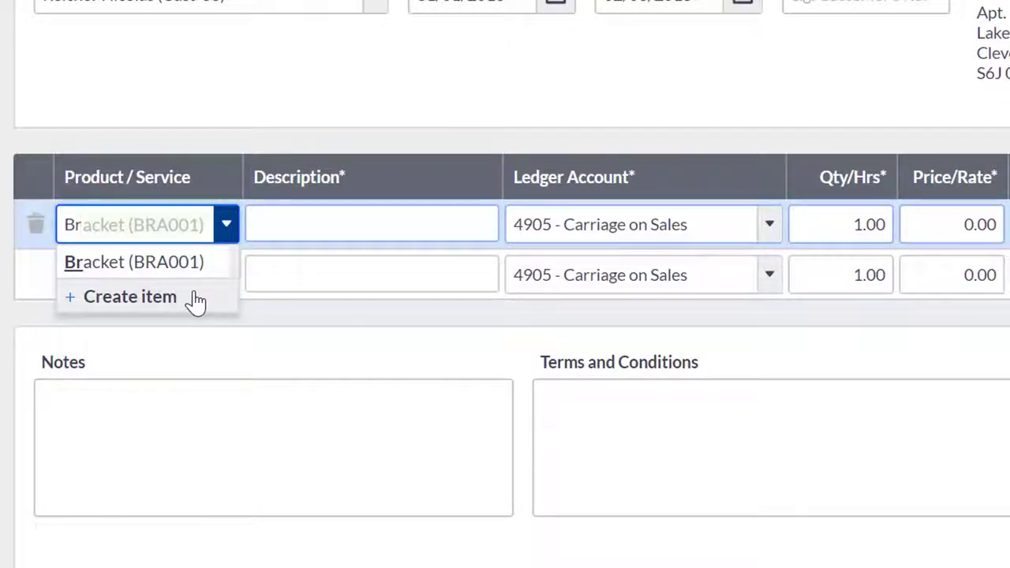
left_click(191, 267)
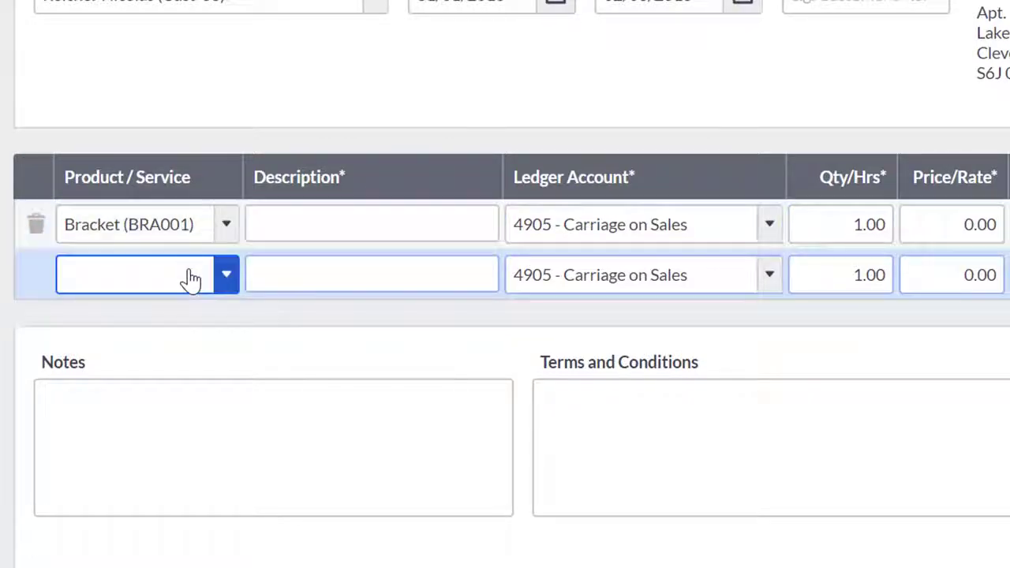
left_click(343, 229)
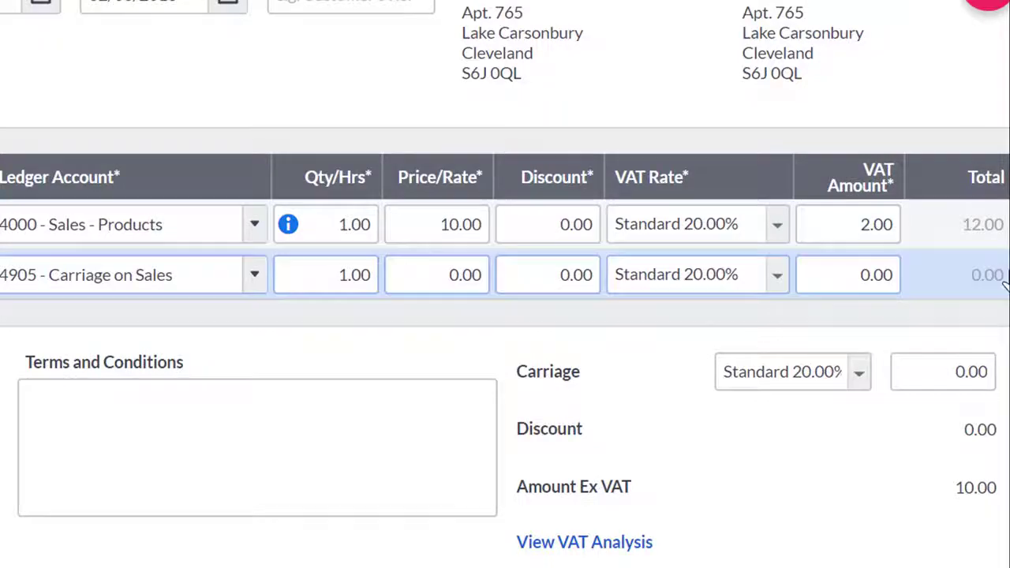
- Enter 2.50 carriage so the quote total becomes 15.00
scroll(505, 284, "down", 2)
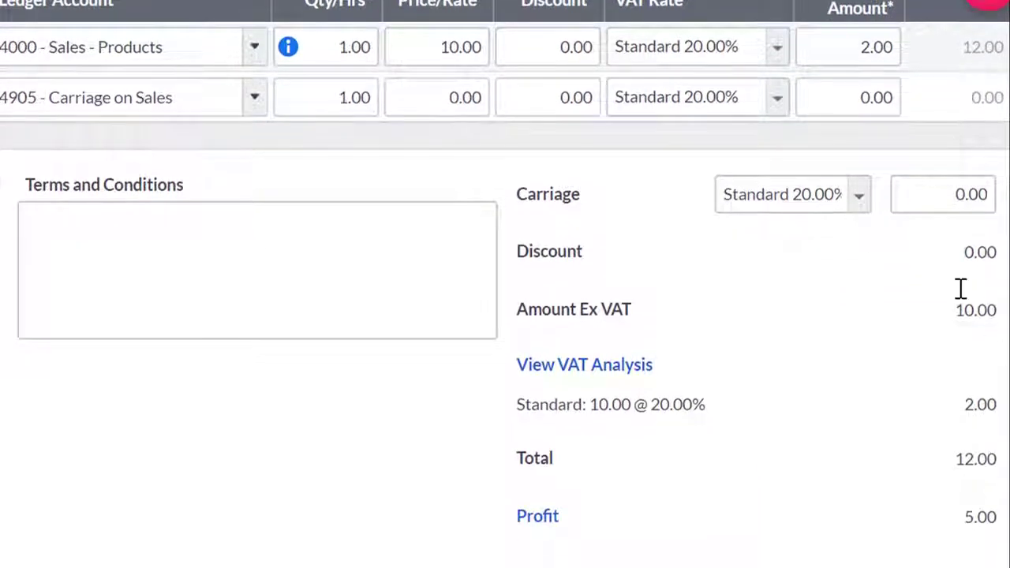
left_click(920, 198)
type("2")
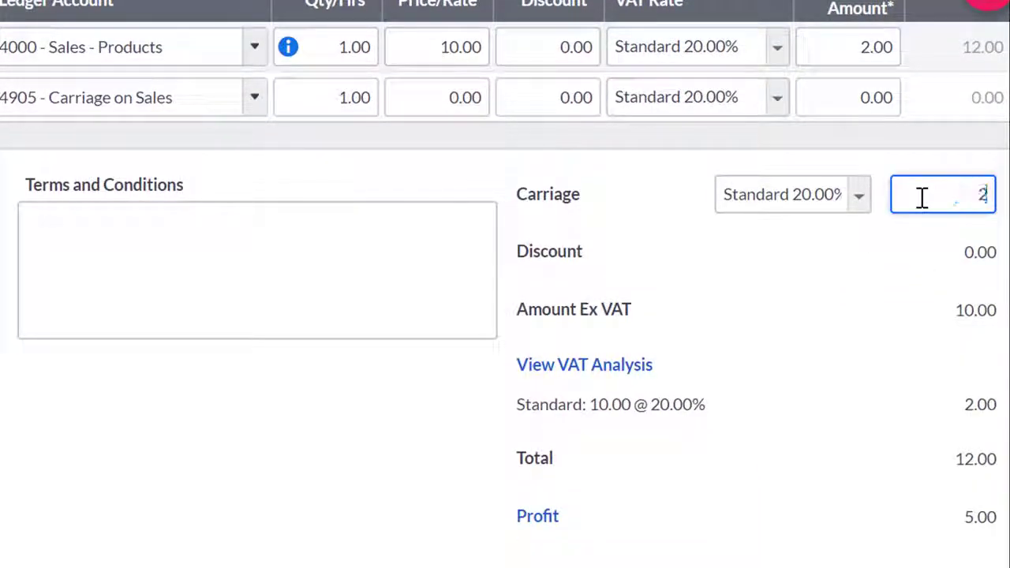
type(".5")
key("Tab")
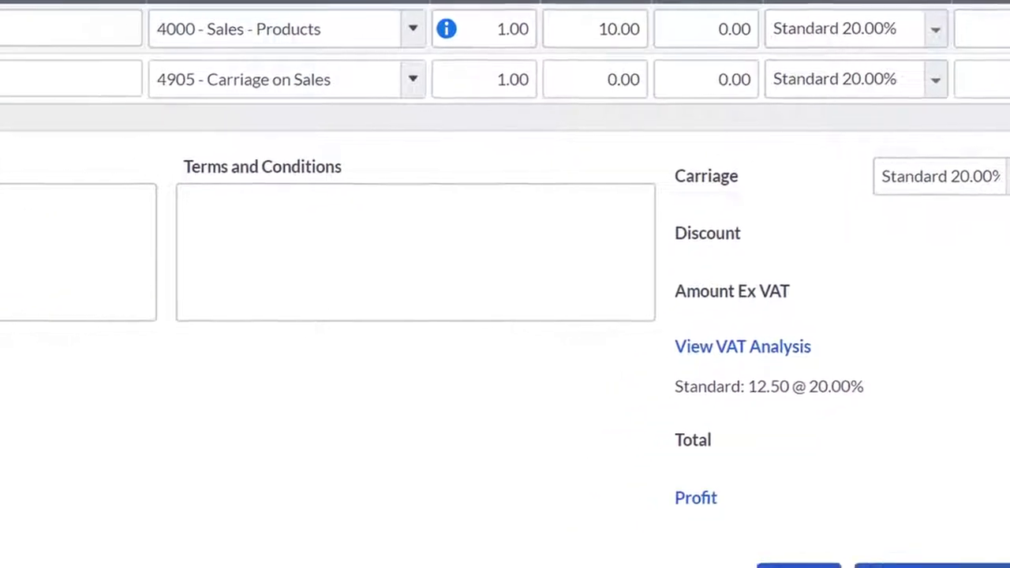
- Leave the Notes and Terms and Conditions boxes blank
left_click(567, 269)
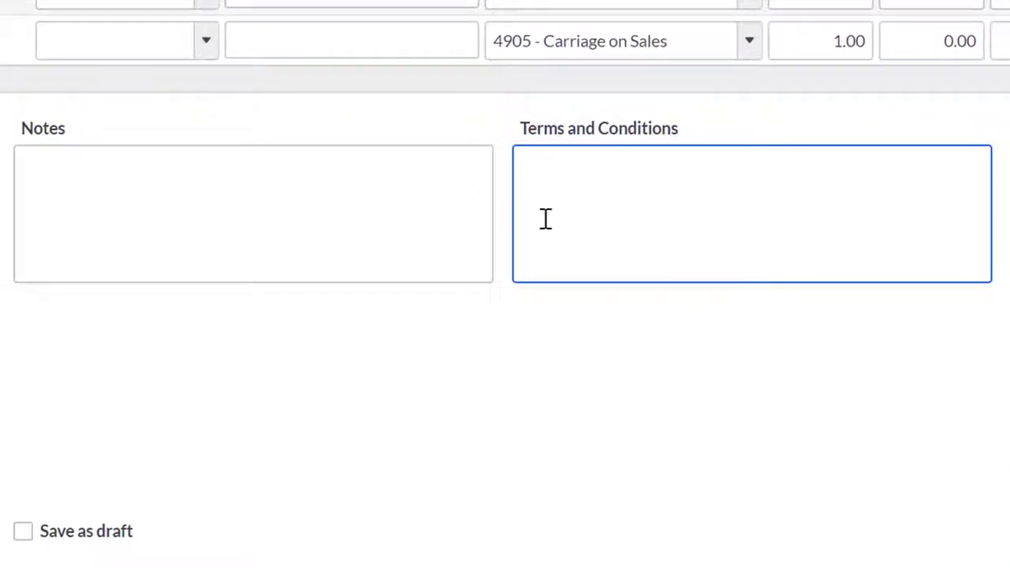
left_click(136, 258)
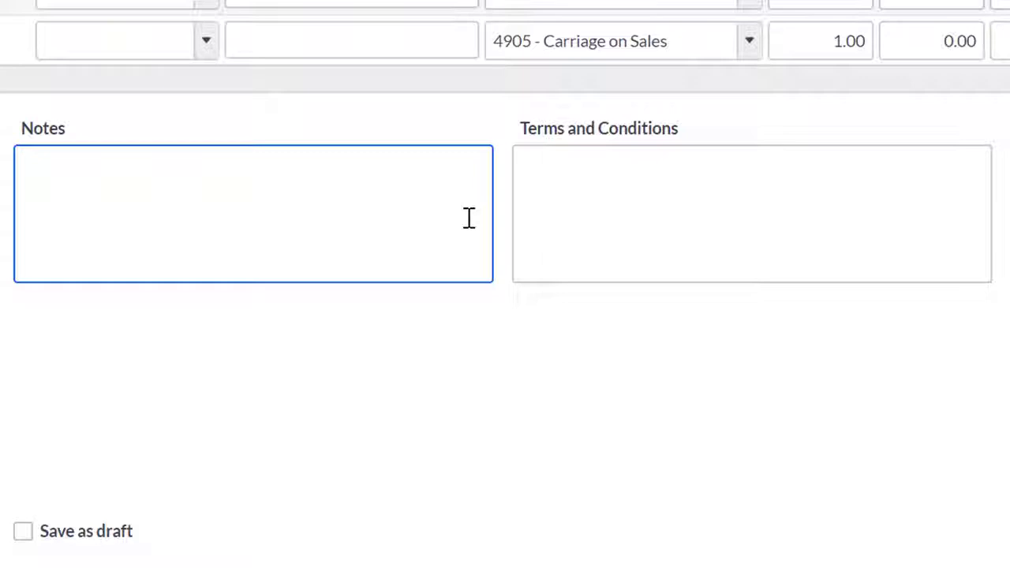
left_click(544, 205)
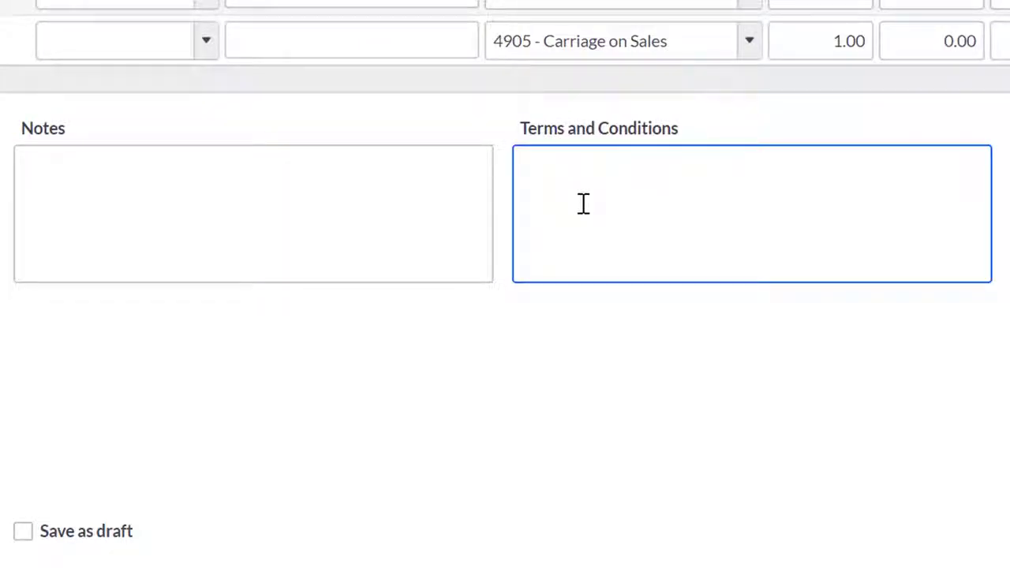
left_click(732, 342)
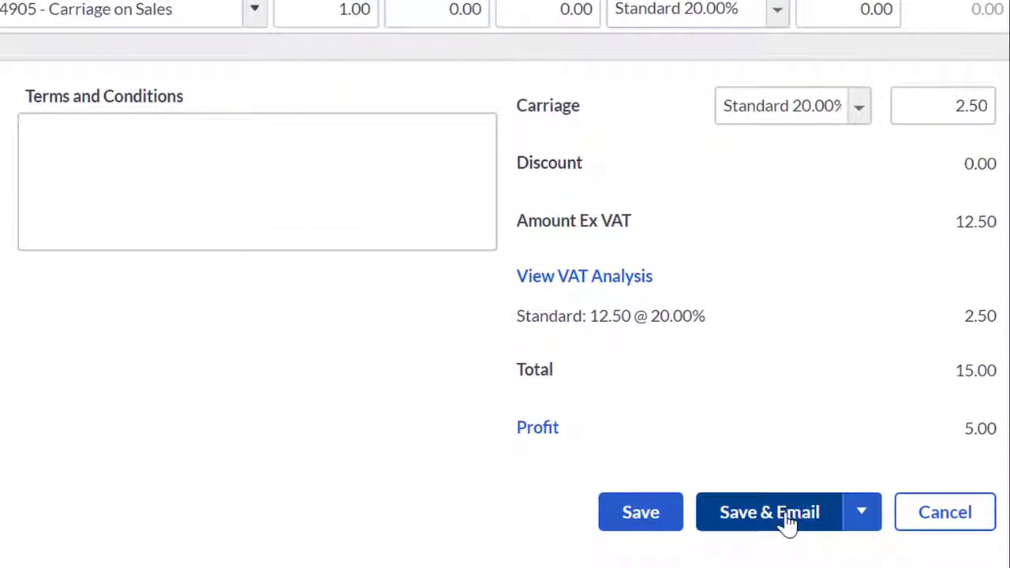
- Save the Reichel-Nicolas quote as SQ-1 using Save from the Save & Email options
left_click(826, 529)
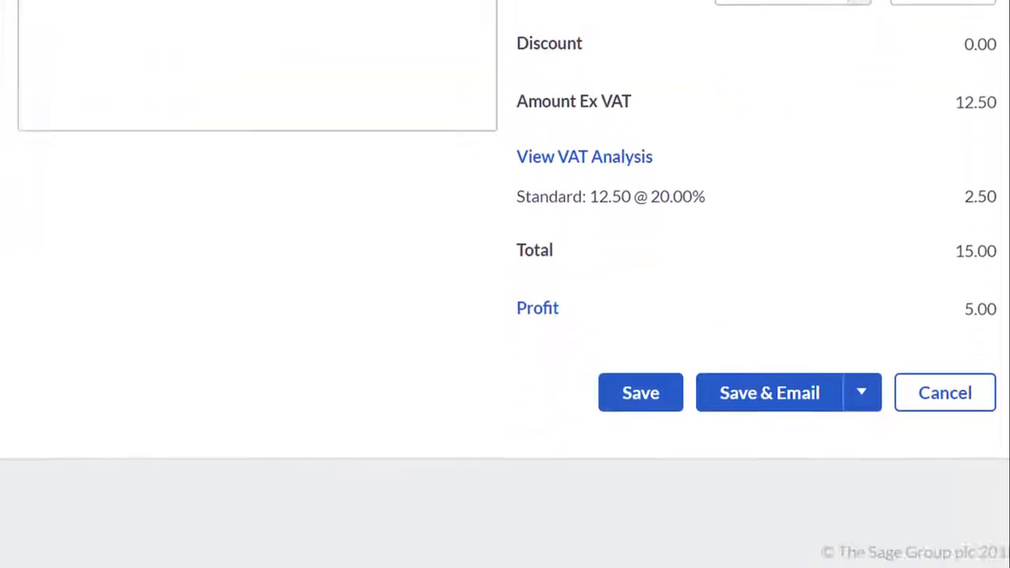
left_click(861, 514)
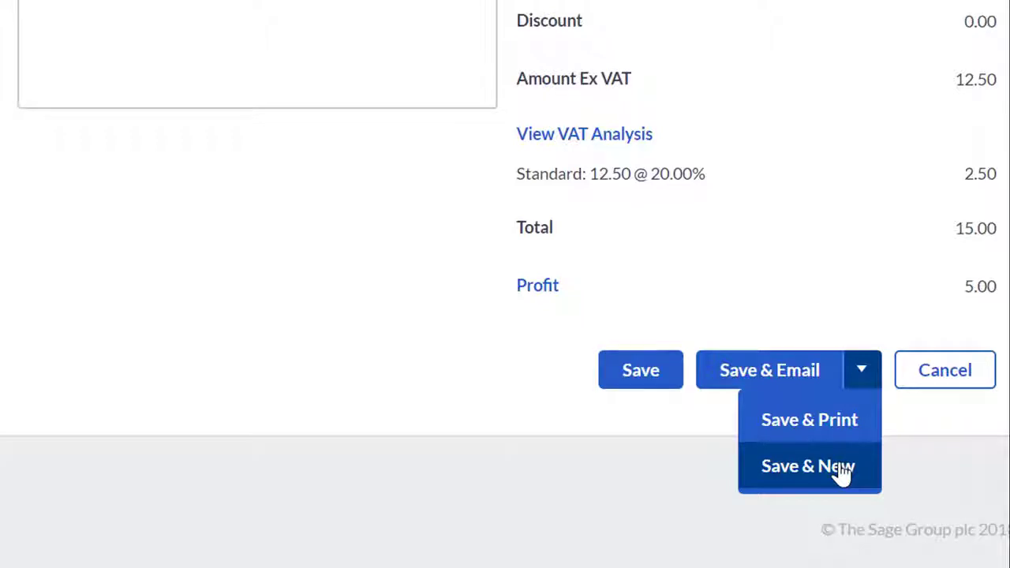
left_click(673, 377)
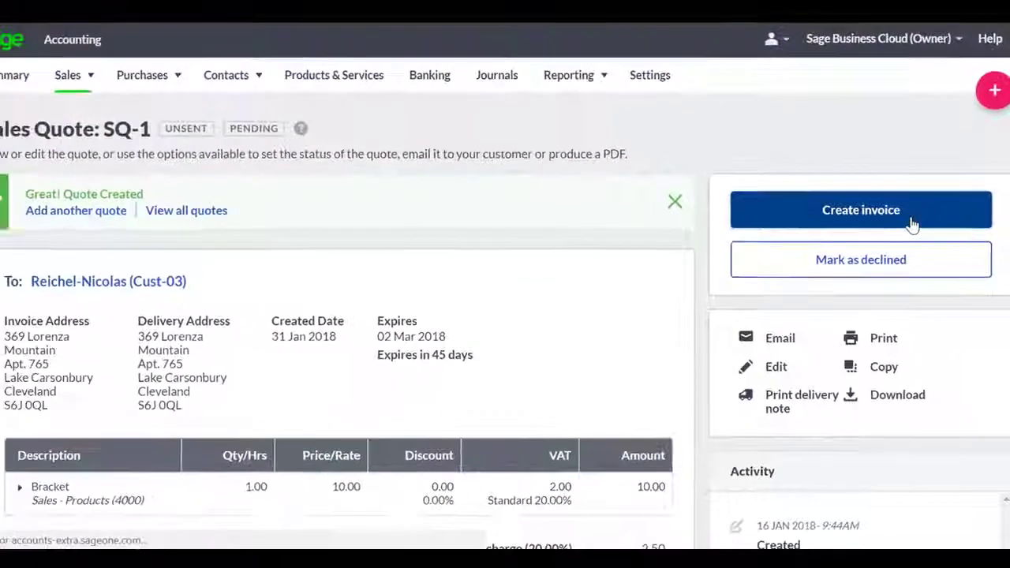
- Create a sales invoice from quote SQ-1 and review its 15.00 total
left_click(911, 222)
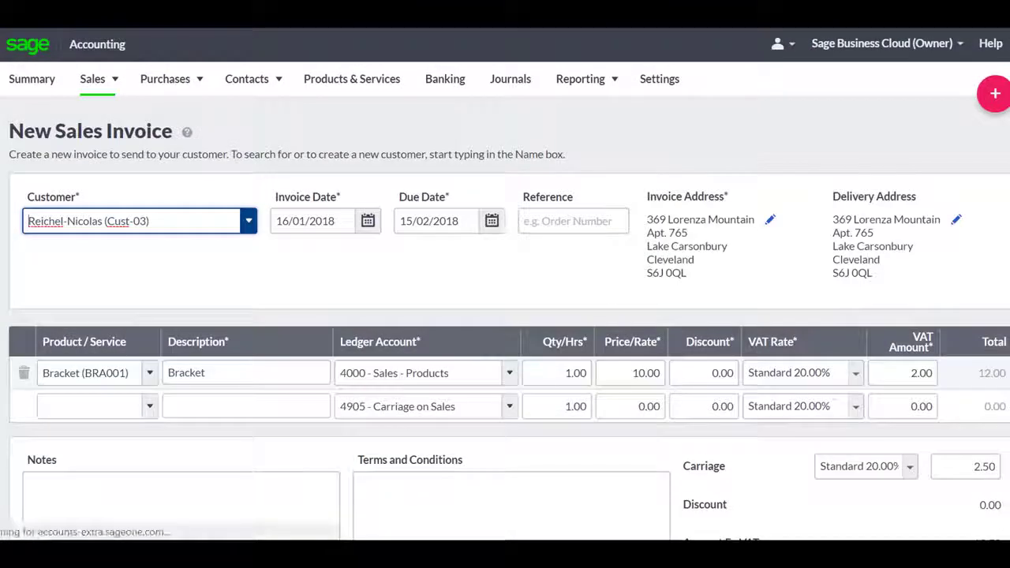
scroll(509, 323, "down", 3)
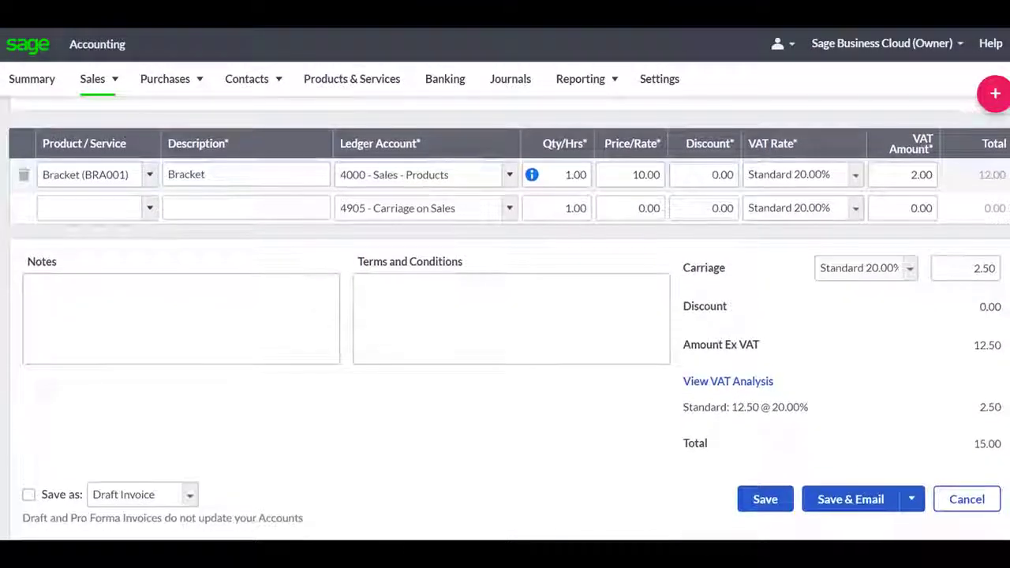